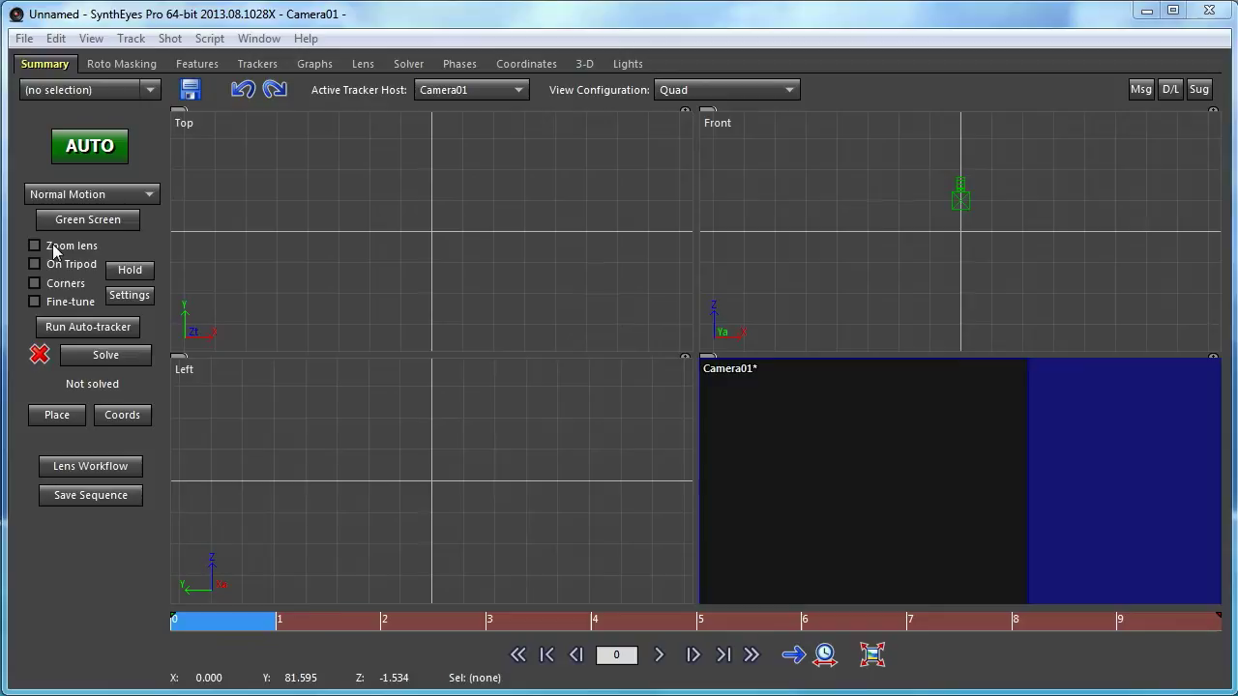
# Import the lidar point cloud osna10M.xyz as a mesh.
pyautogui.click(23, 39)
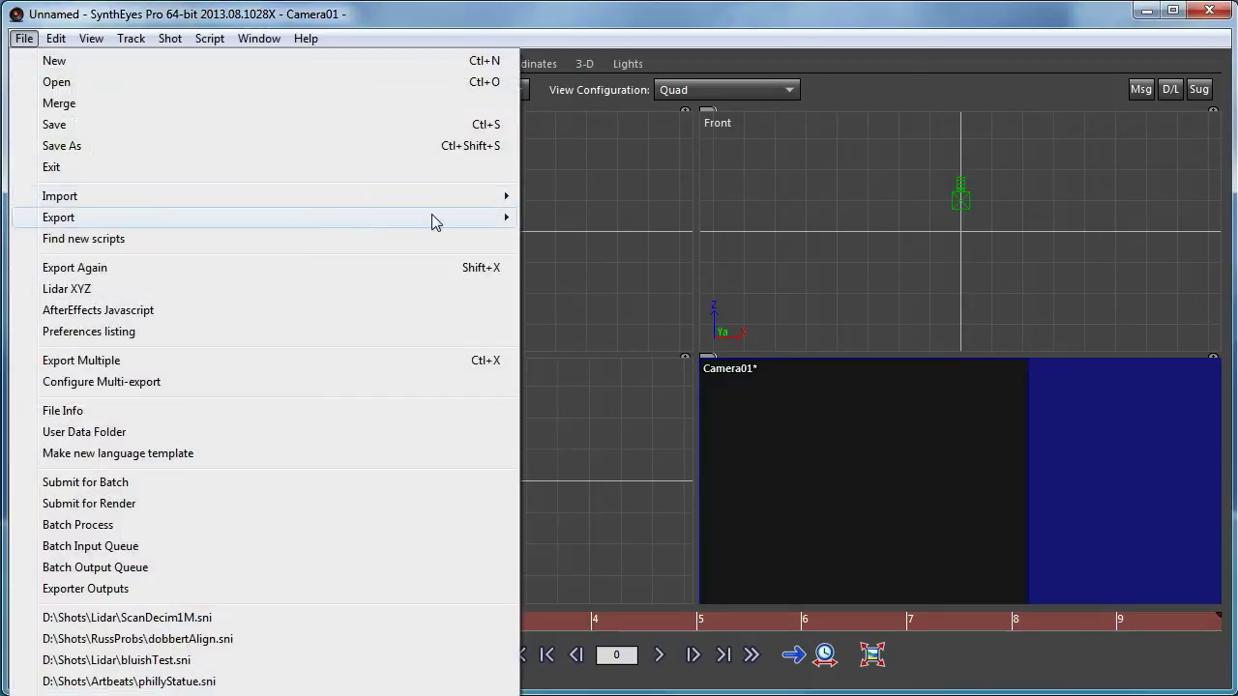
pyautogui.moveTo(498, 199)
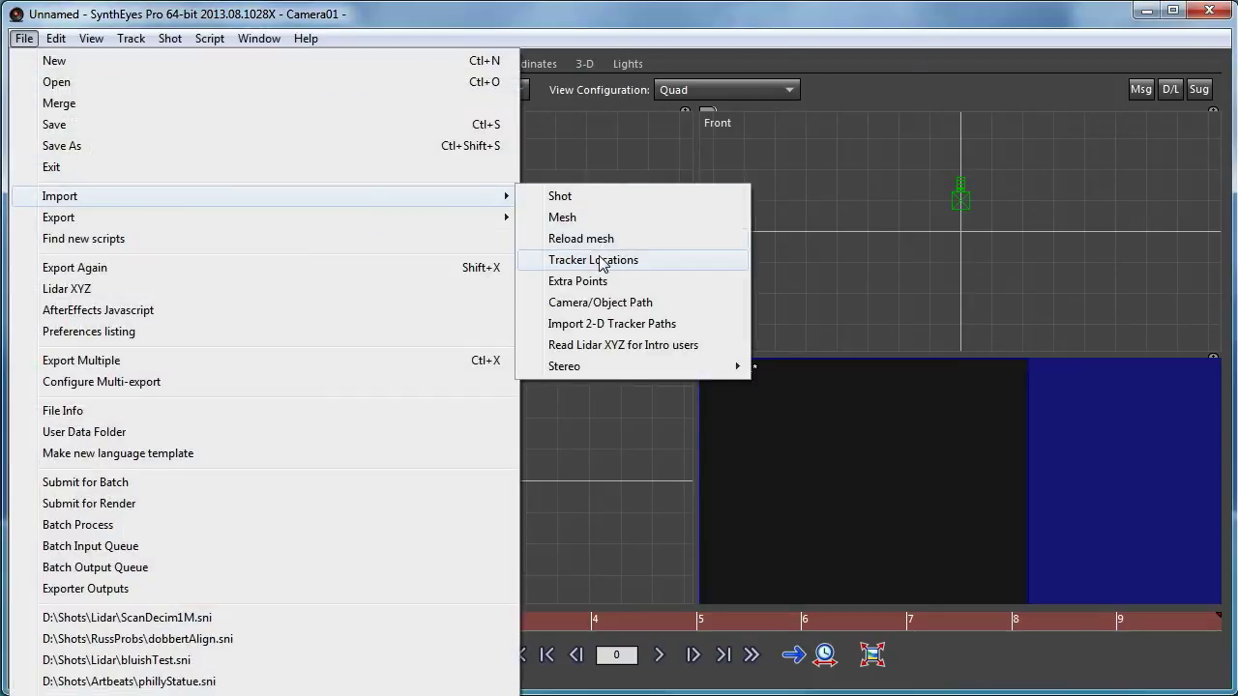
pyautogui.click(570, 219)
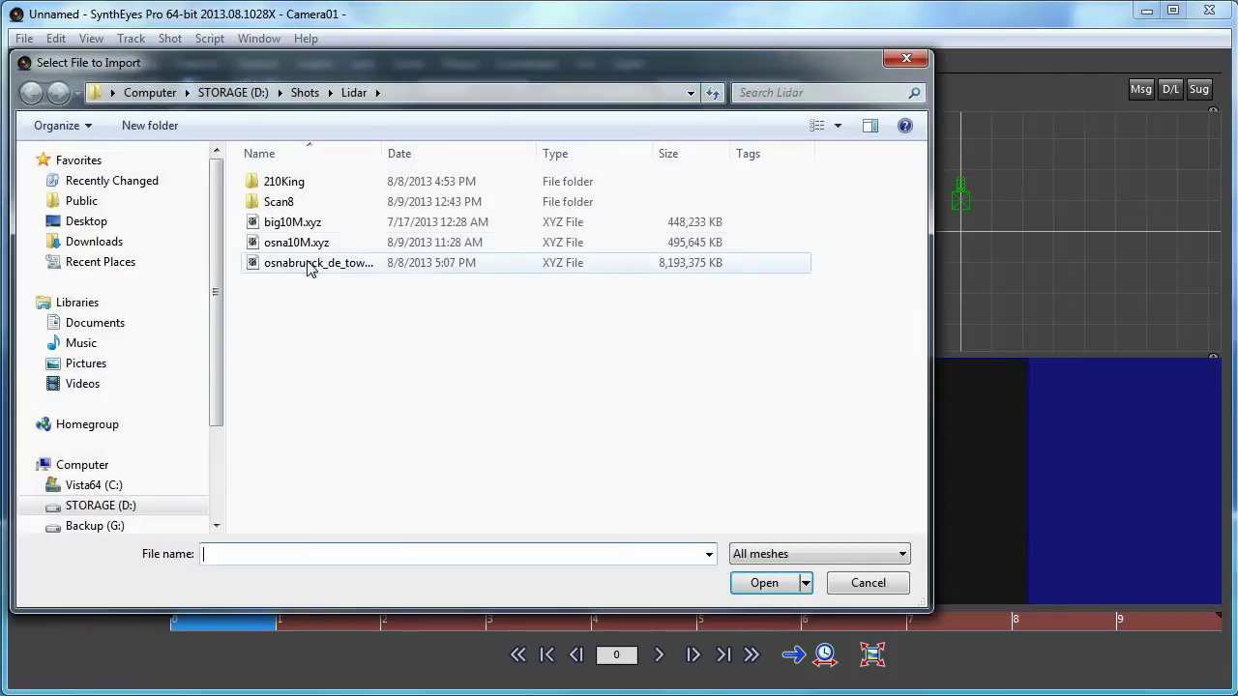
pyautogui.click(300, 243)
pyautogui.click(764, 583)
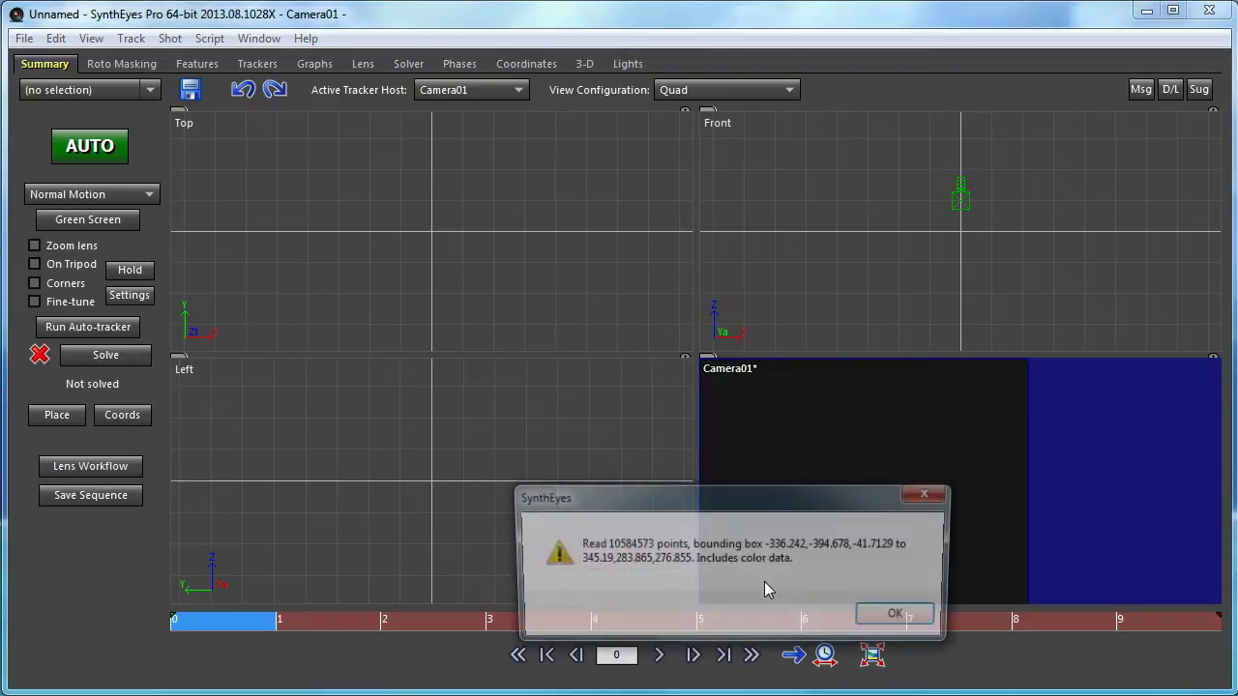
pyautogui.click(904, 618)
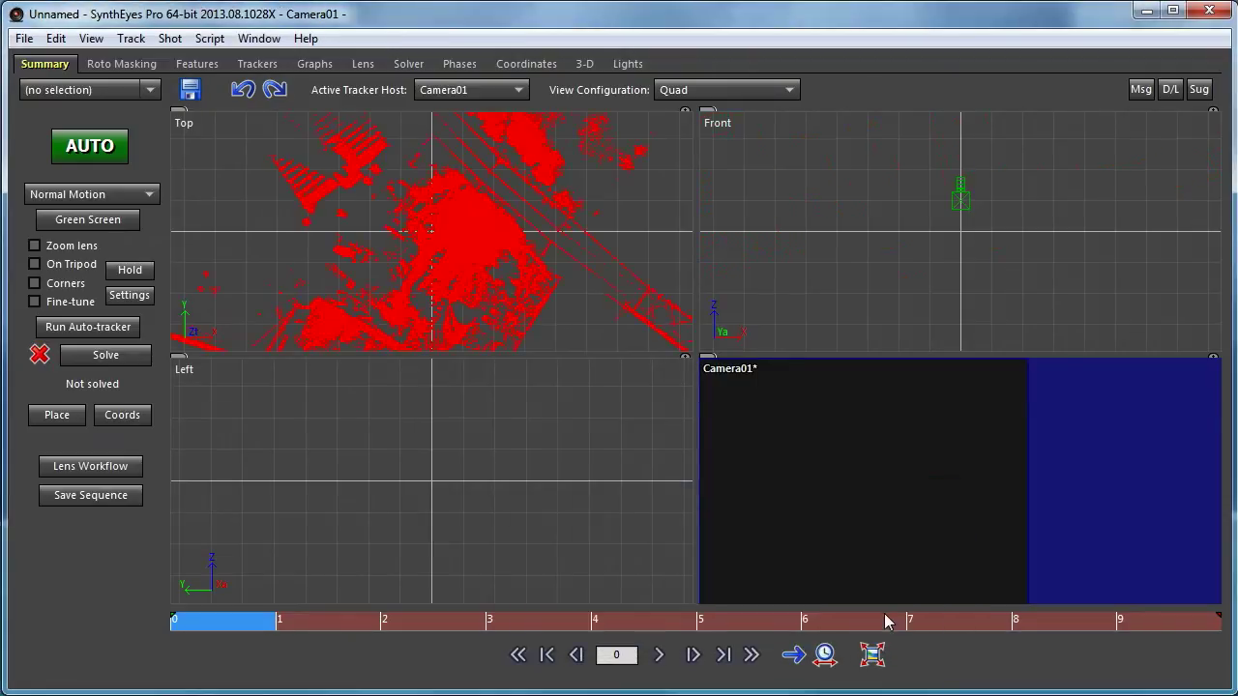
# In the Front view, rotate the osna10M point cloud level and shift it slightly downward.
pyautogui.click(710, 91)
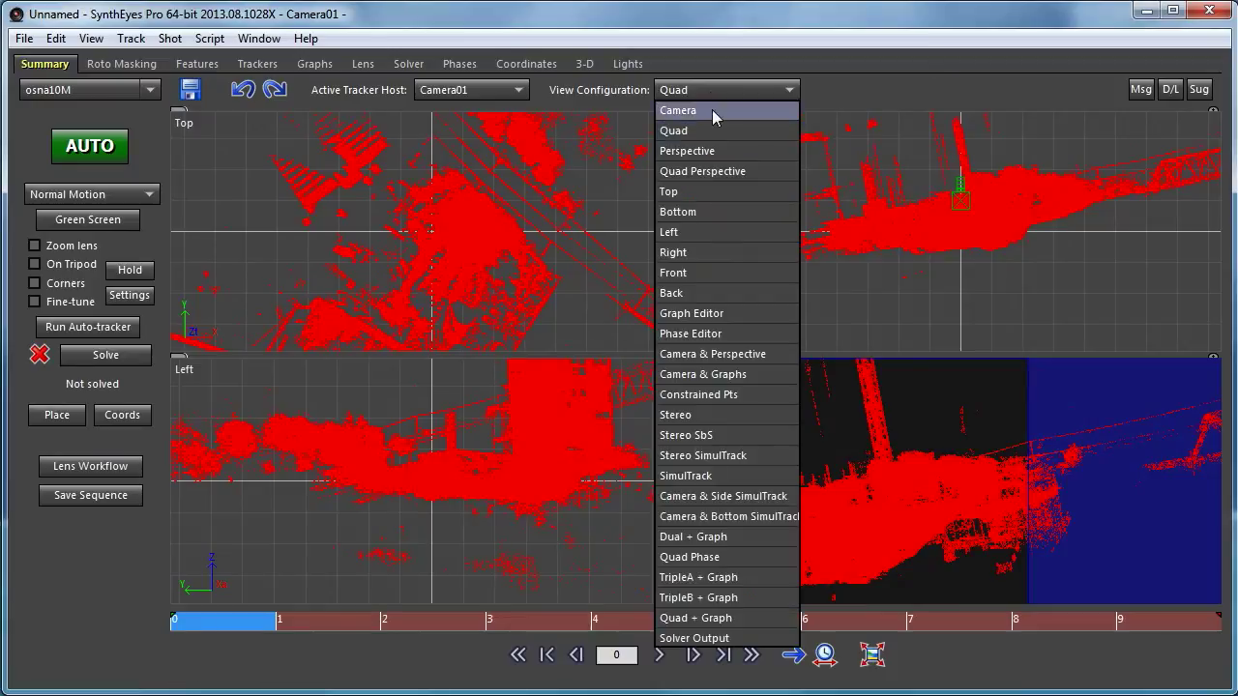
pyautogui.click(720, 274)
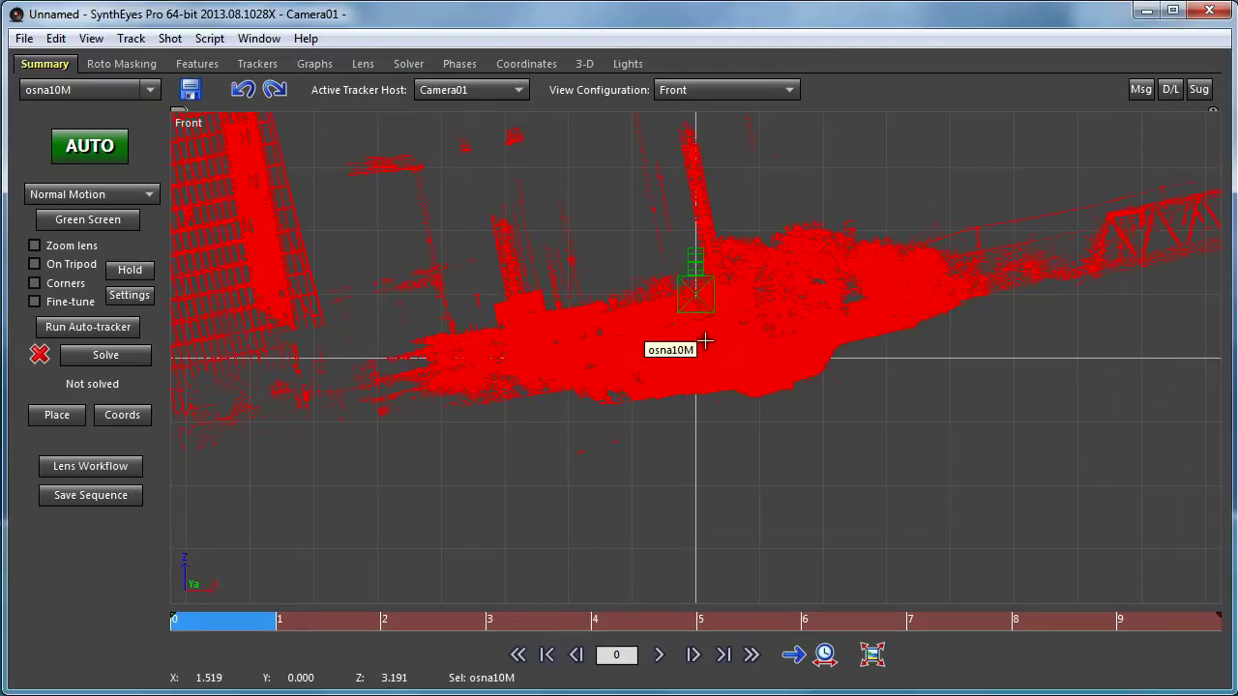
pyautogui.moveTo(703, 359); pyautogui.dragTo(700, 371)
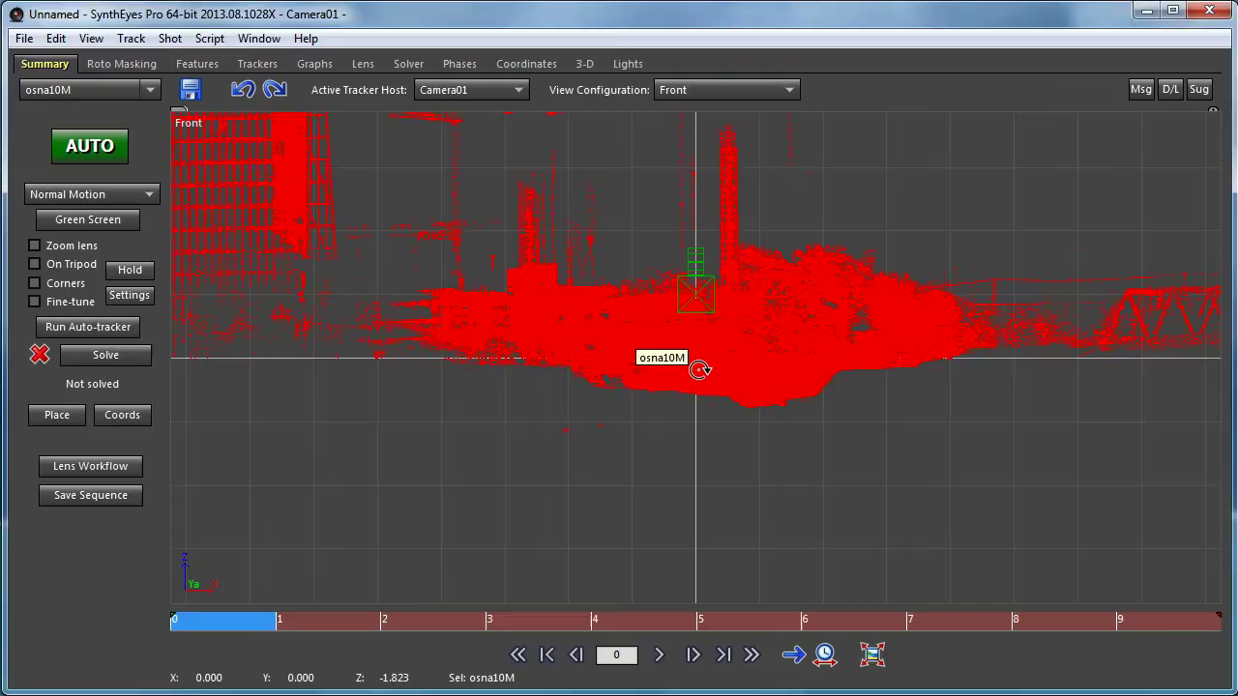
pyautogui.moveTo(698, 351); pyautogui.dragTo(695, 361)
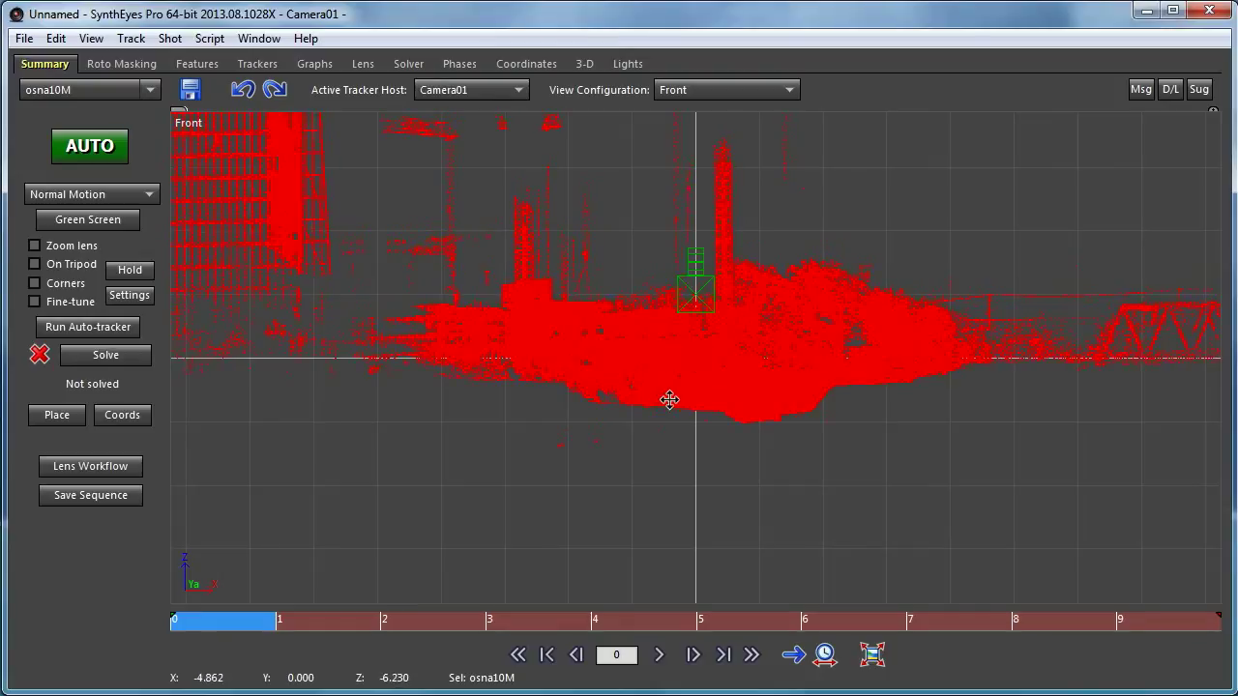
# Show the point cloud in the Perspective view and set the mesh vertex size to 2 pixels.
pyautogui.click(697, 89)
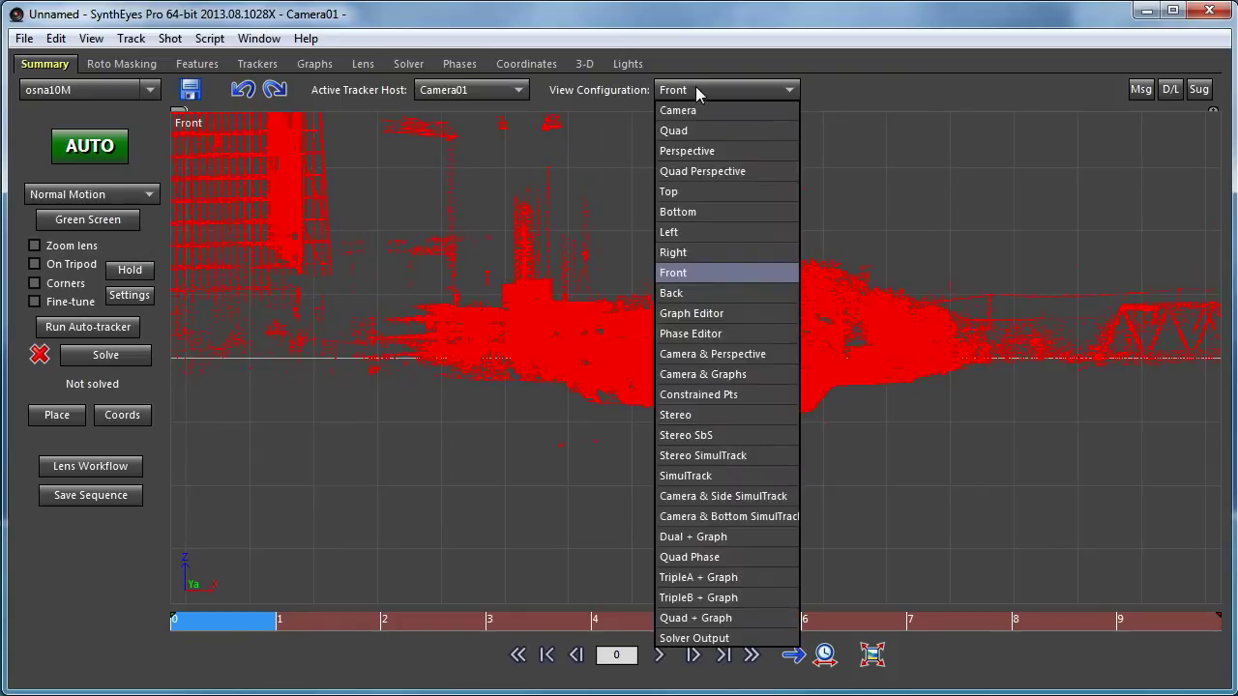
pyautogui.click(706, 152)
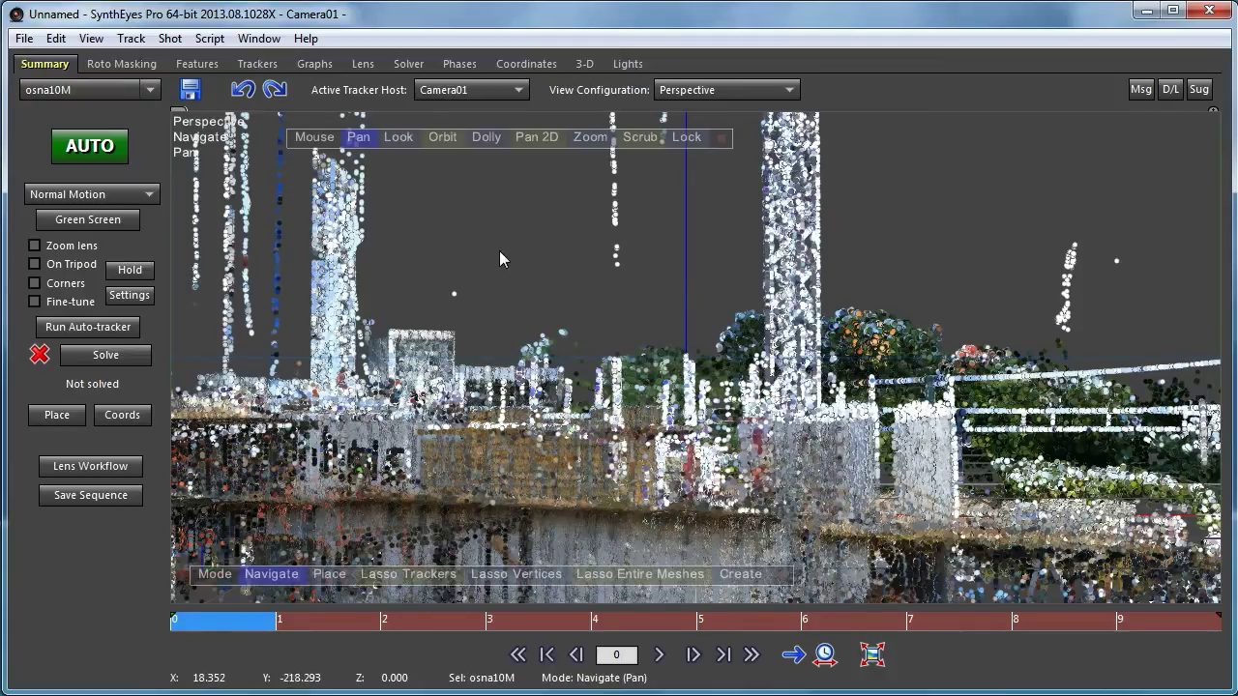
pyautogui.rightClick(458, 191)
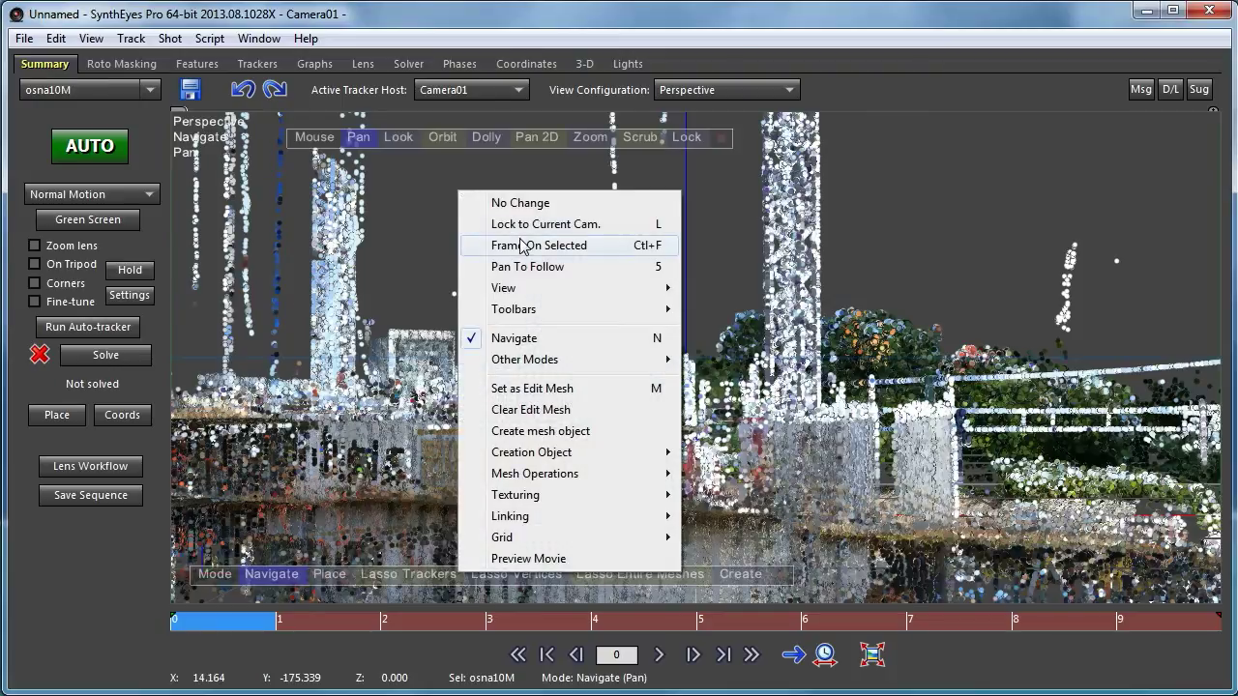
pyautogui.moveTo(565, 290)
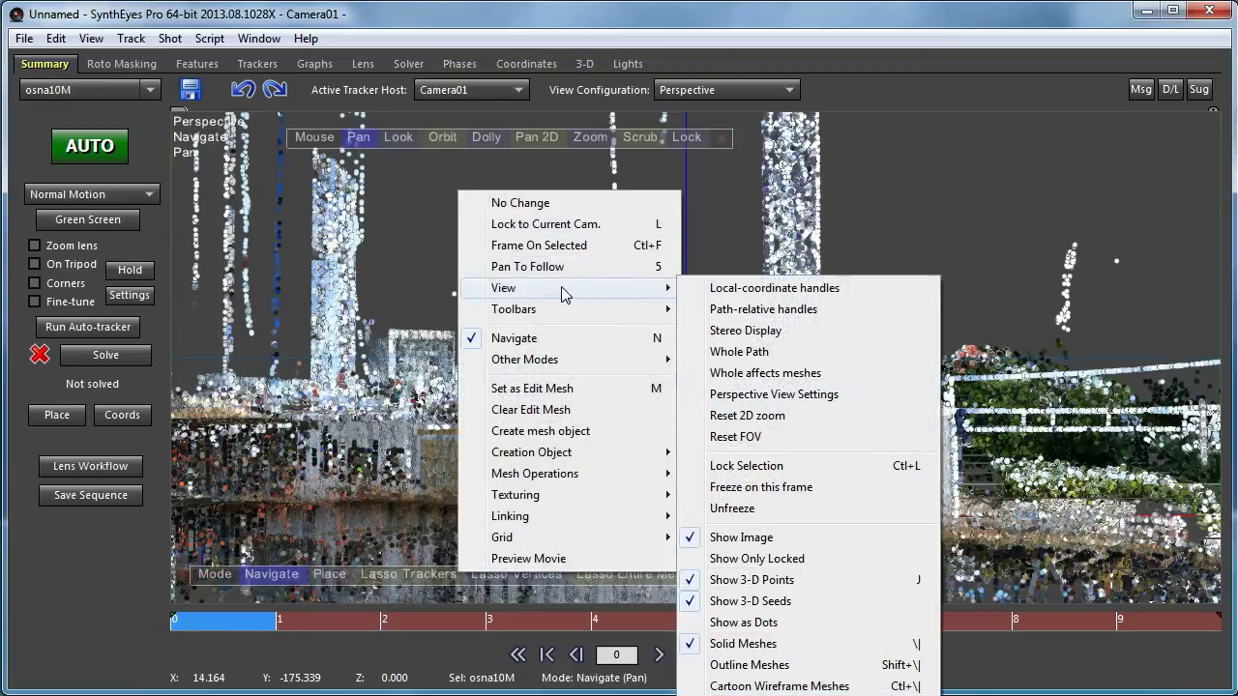
pyautogui.click(785, 394)
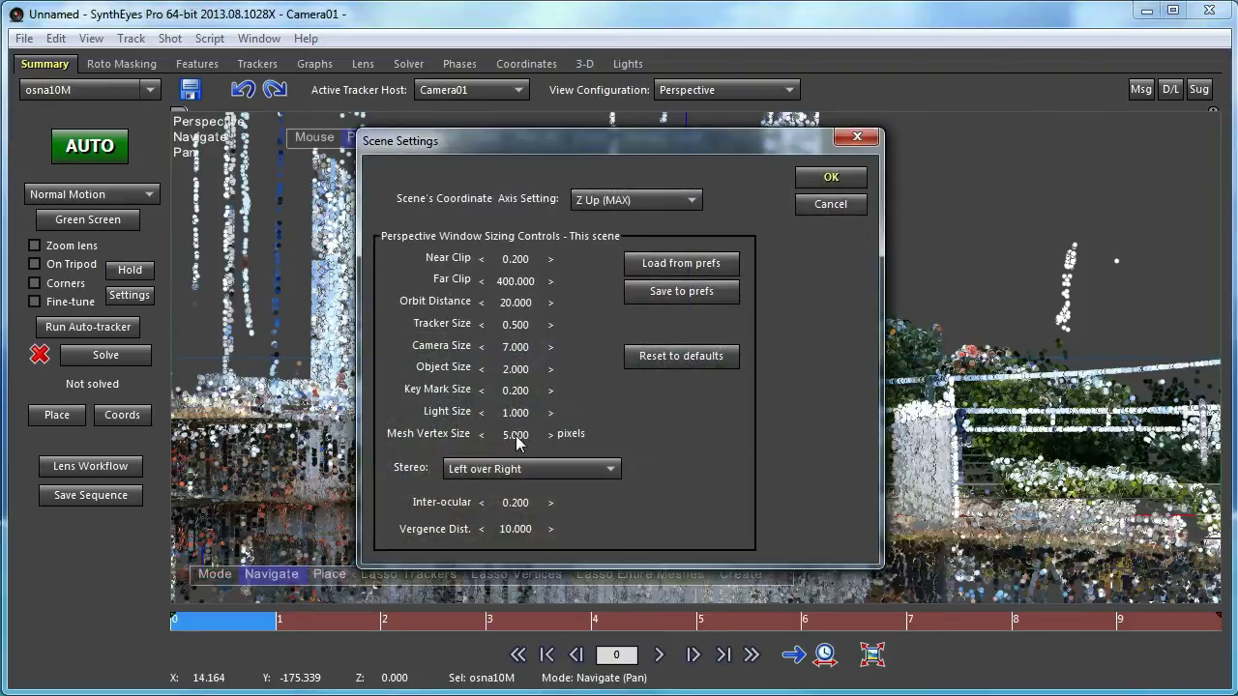
pyautogui.click(516, 435)
pyautogui.write('2')
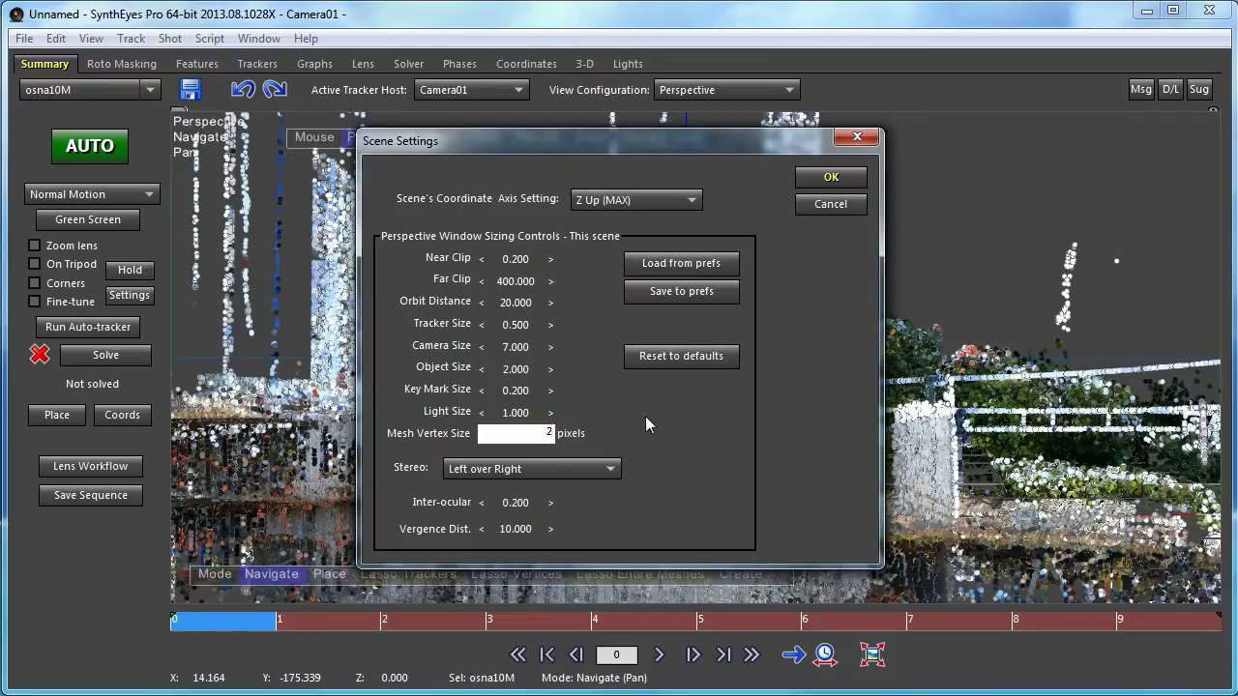
pyautogui.click(827, 178)
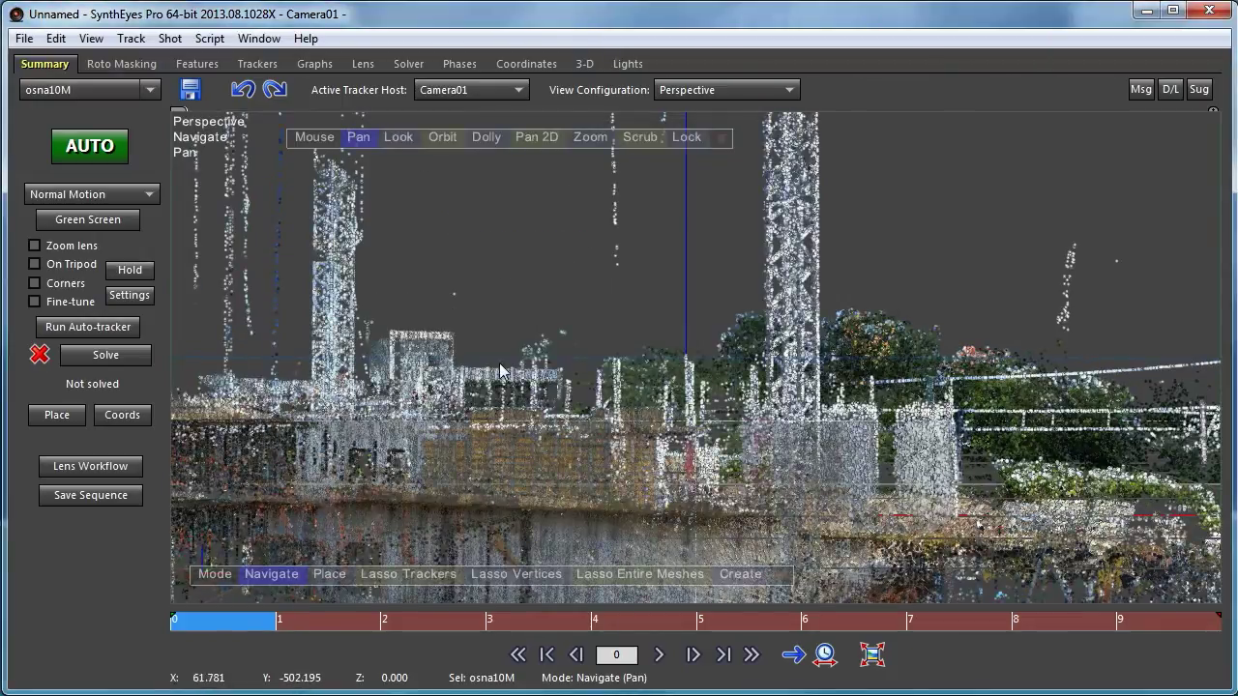
# Lasso patches of point-cloud vertices on the tower and building, and examine the selection from other angles and up close.
pyautogui.click(500, 570)
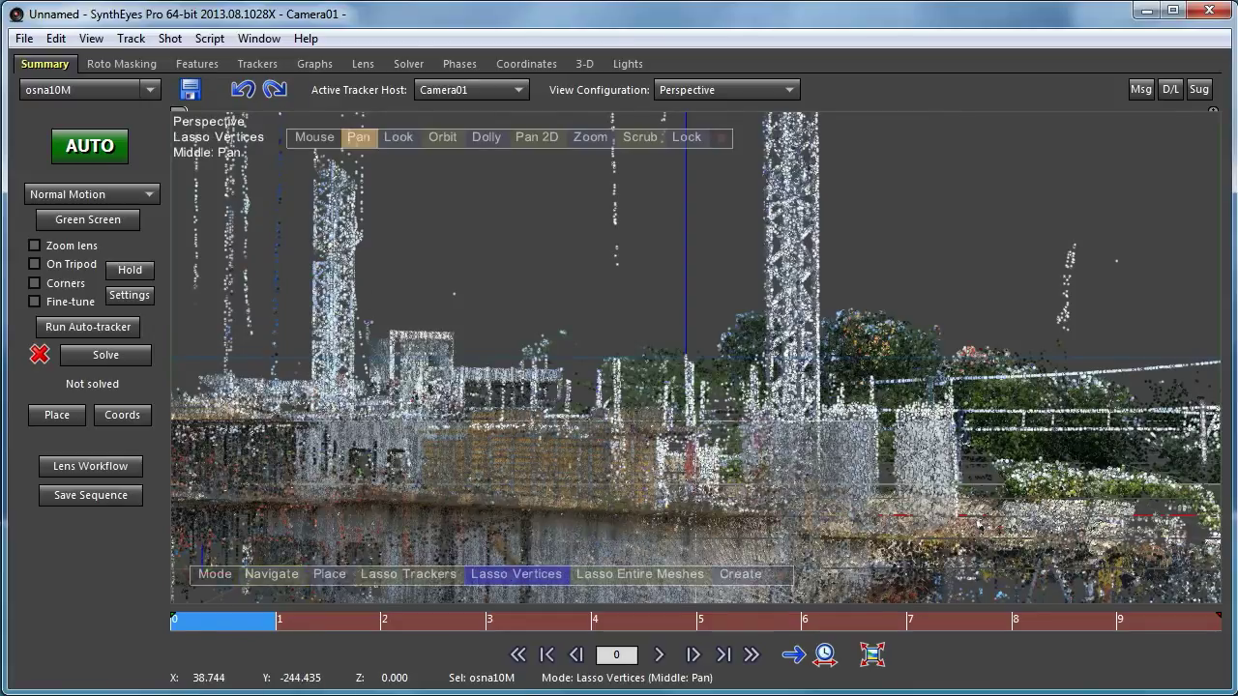
pyautogui.moveTo(331, 269); pyautogui.dragTo(348, 288)
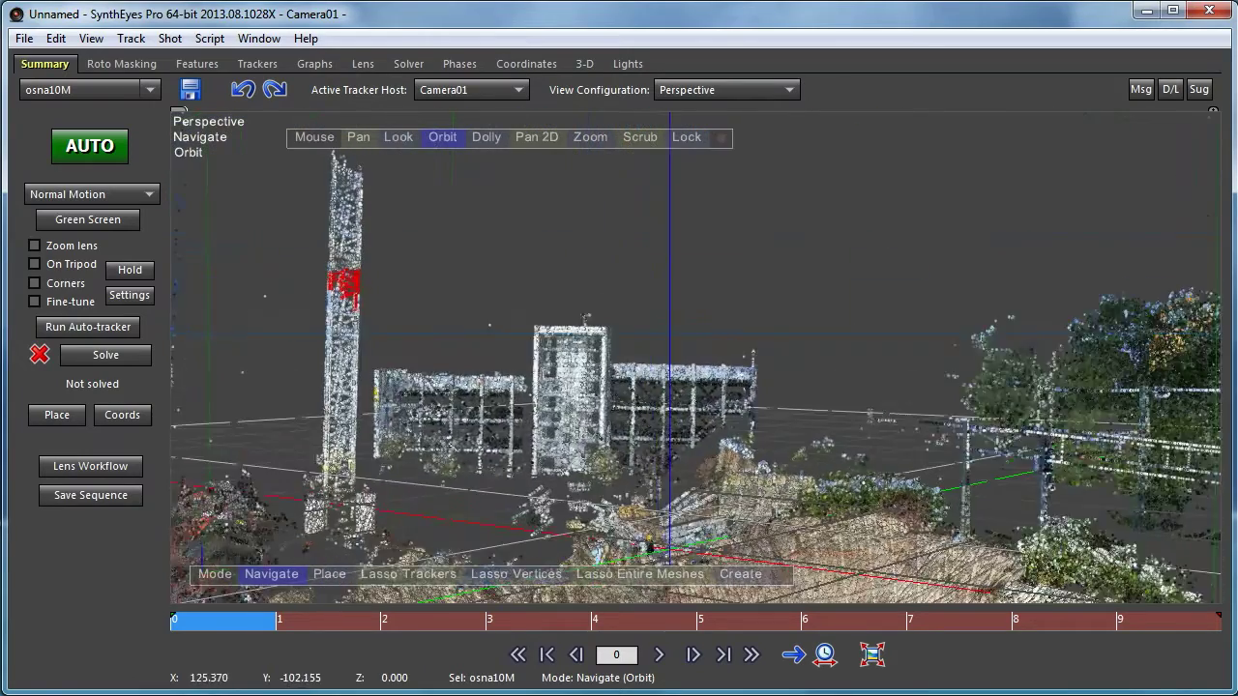
pyautogui.moveTo(619, 319)
pyautogui.keyDown('ctrl'); pyautogui.mouseDown(button='middle')
pyautogui.moveTo(546, 324)
pyautogui.moveTo(527, 305)
pyautogui.mouseUp(button='middle'); pyautogui.keyUp('ctrl')
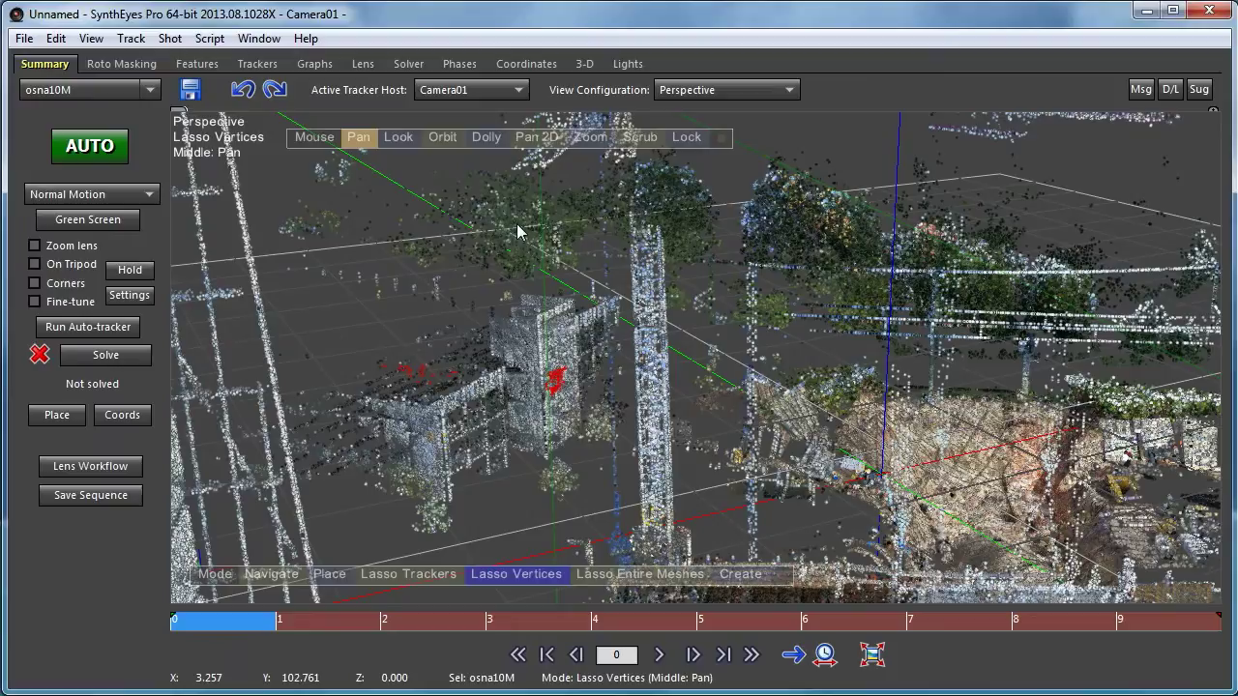
pyautogui.click(485, 136)
pyautogui.moveTo(486, 137); pyautogui.dragTo(541, 319)
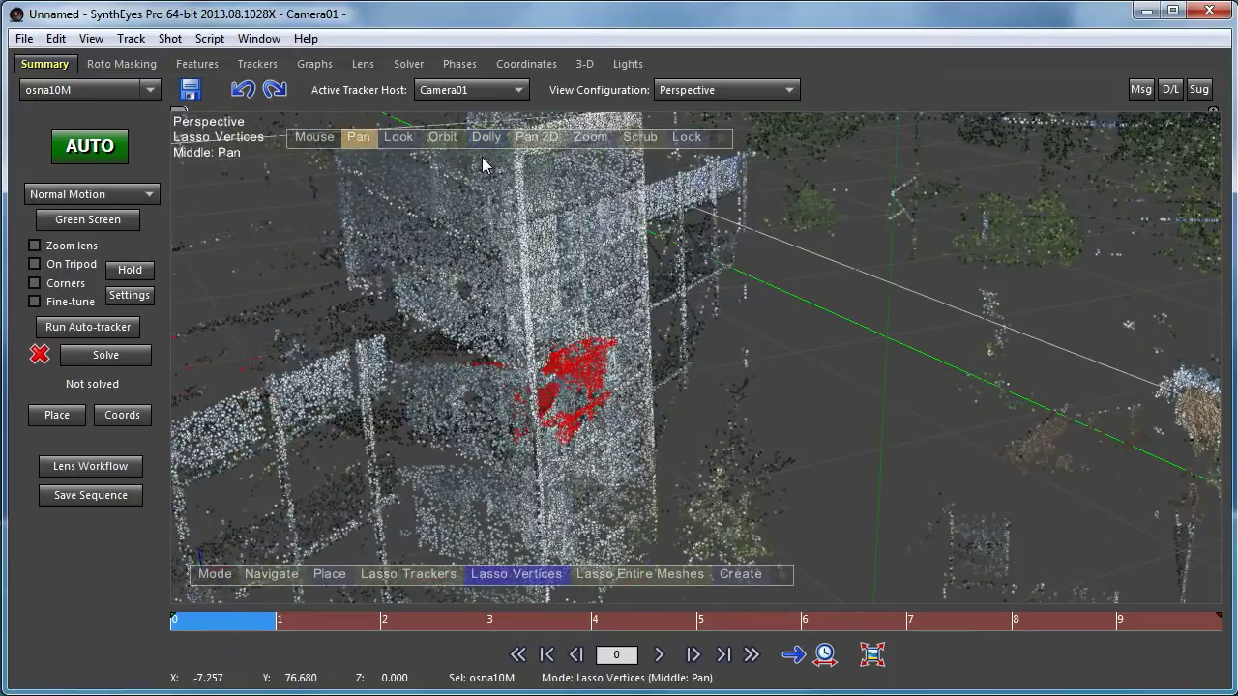
pyautogui.click(358, 136)
pyautogui.moveTo(358, 136); pyautogui.dragTo(371, 106)
pyautogui.moveTo(406, 202); pyautogui.dragTo(407, 202, button='middle')
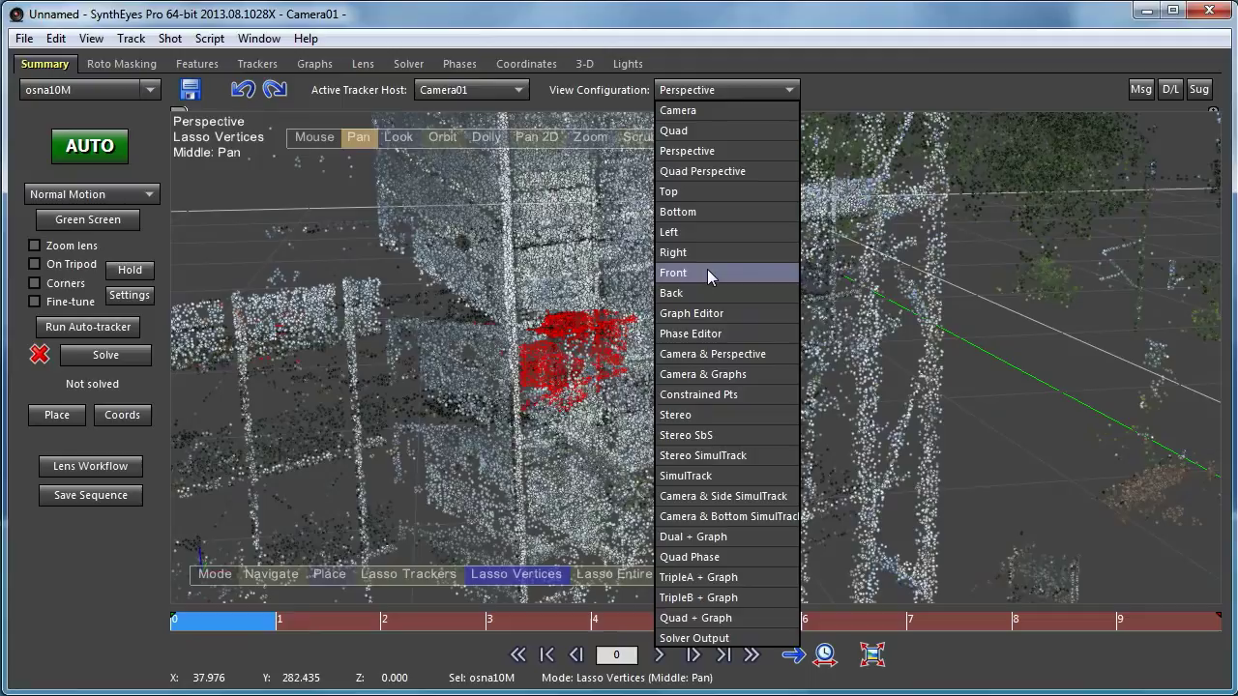
# In the Front view, deselect the point cloud and create a plane over the building's highlighted vertices.
pyautogui.click(706, 272)
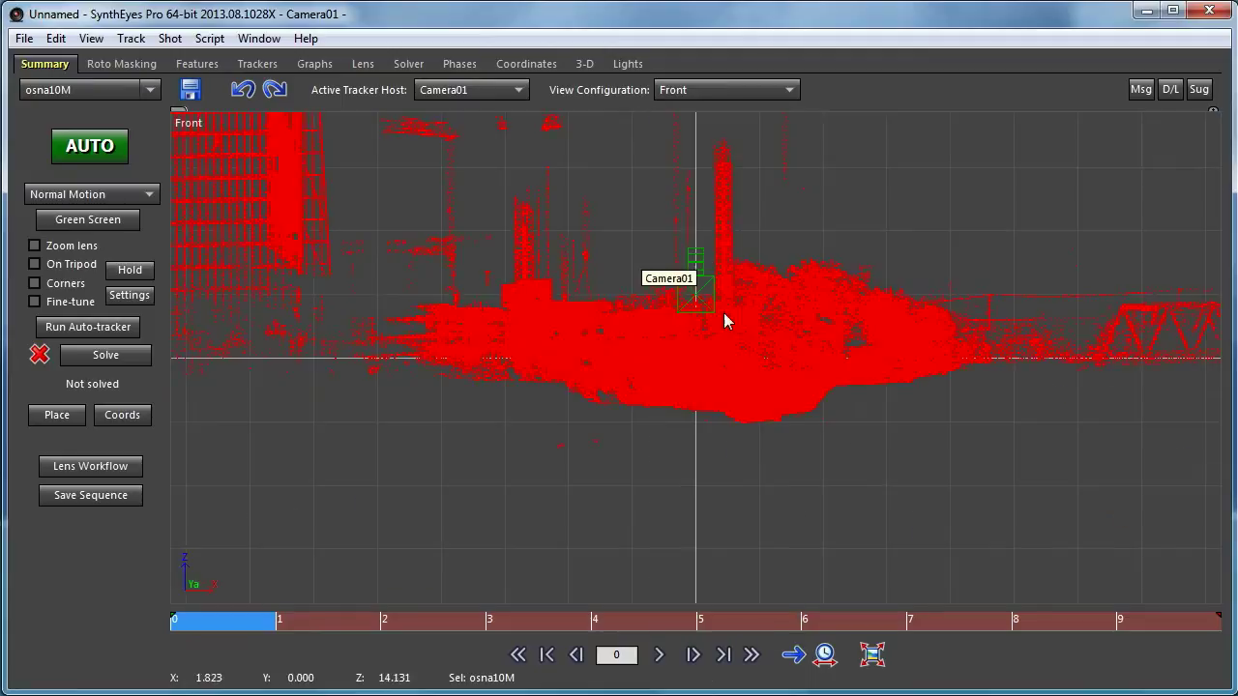
pyautogui.click(636, 250)
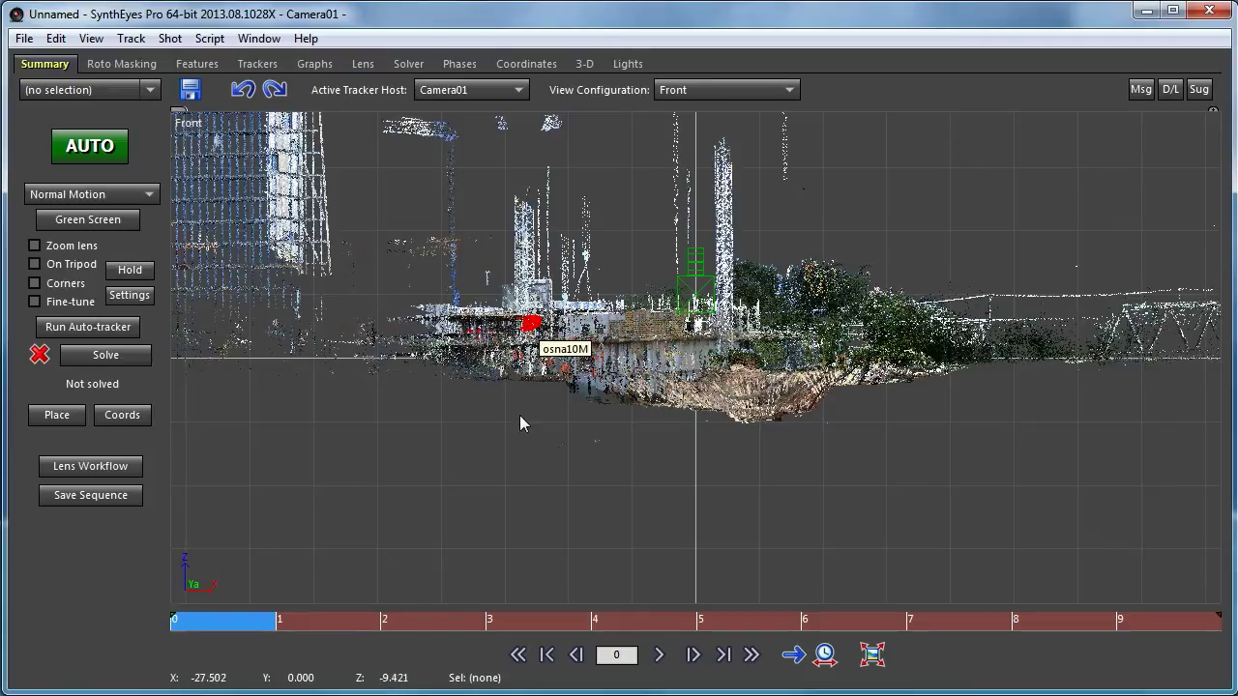
pyautogui.rightClick(435, 414)
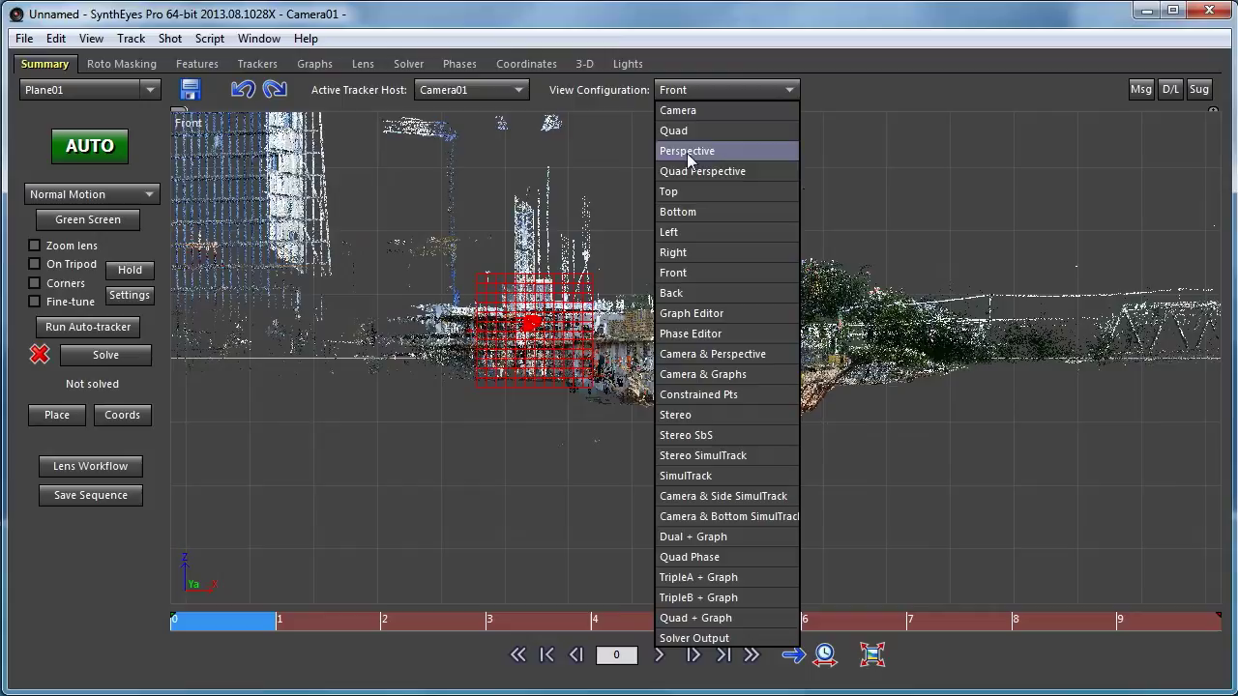
# In the Top view, move the plane onto the highlighted vertices and rotate it to line up with the building's wall.
pyautogui.click(676, 190)
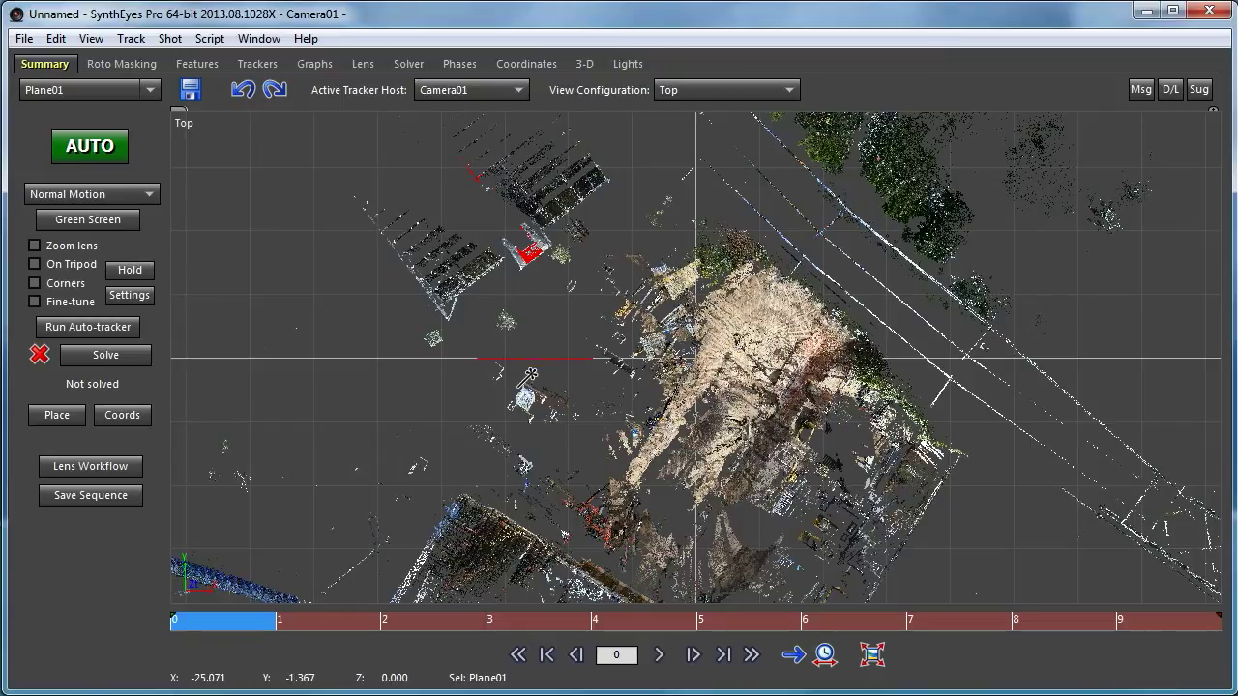
pyautogui.moveTo(530, 360); pyautogui.dragTo(530, 254)
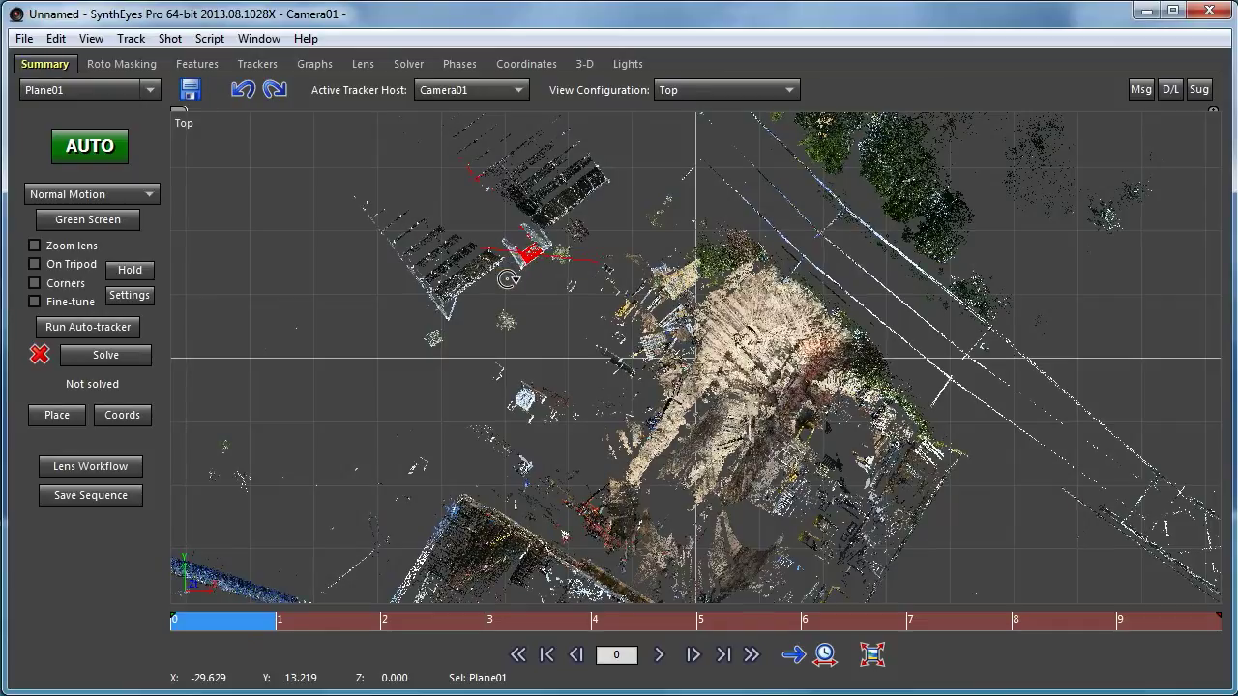
pyautogui.moveTo(505, 232); pyautogui.dragTo(499, 199)
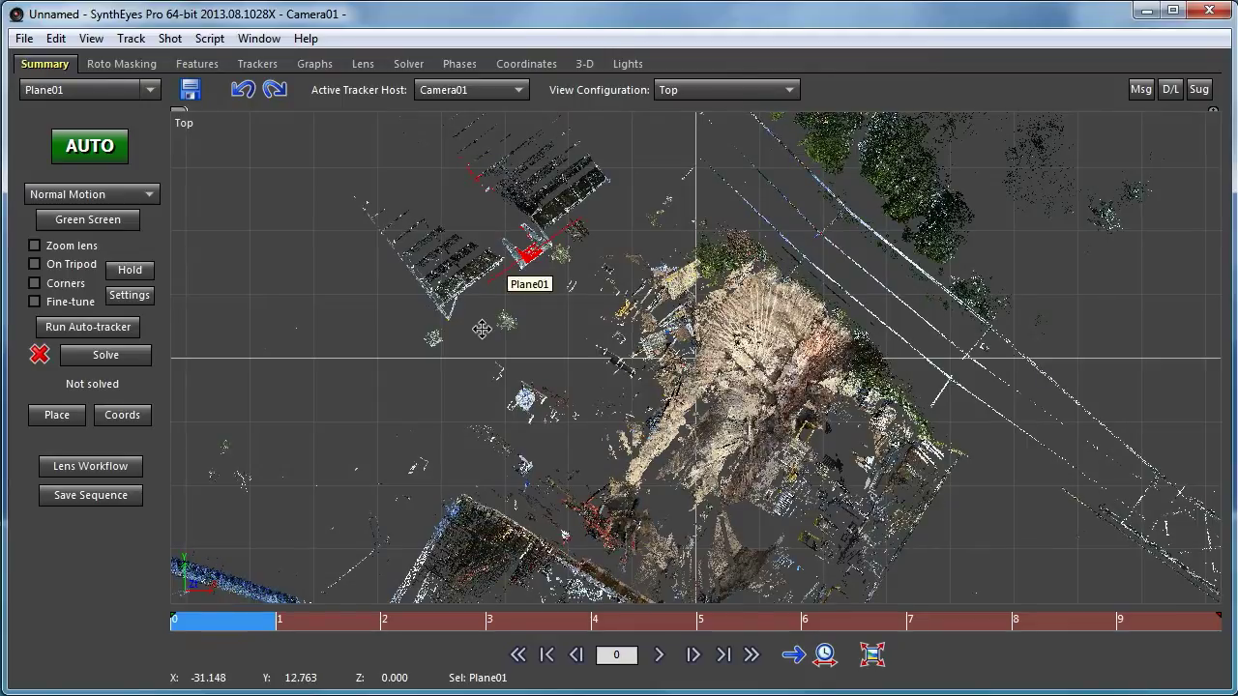
# In the Perspective view, replace the vertex selection with a lassoed patch on the building's corner post and display the plane as solid.
pyautogui.click(678, 88)
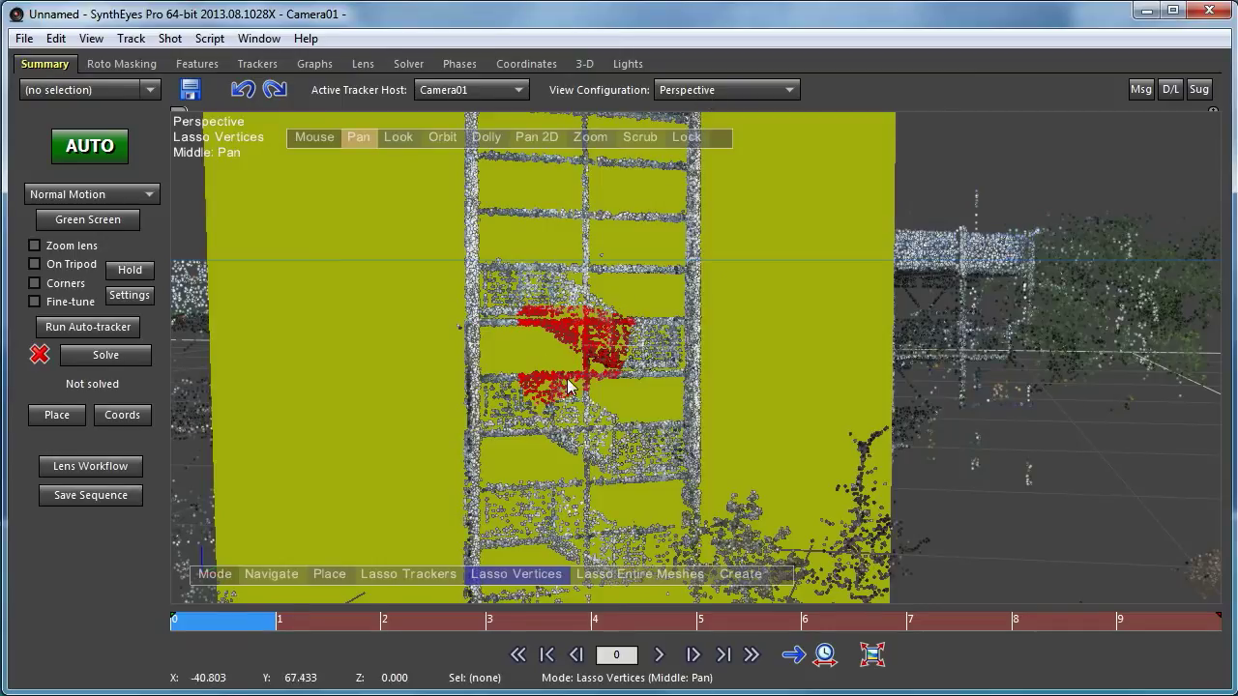
pyautogui.click(535, 341)
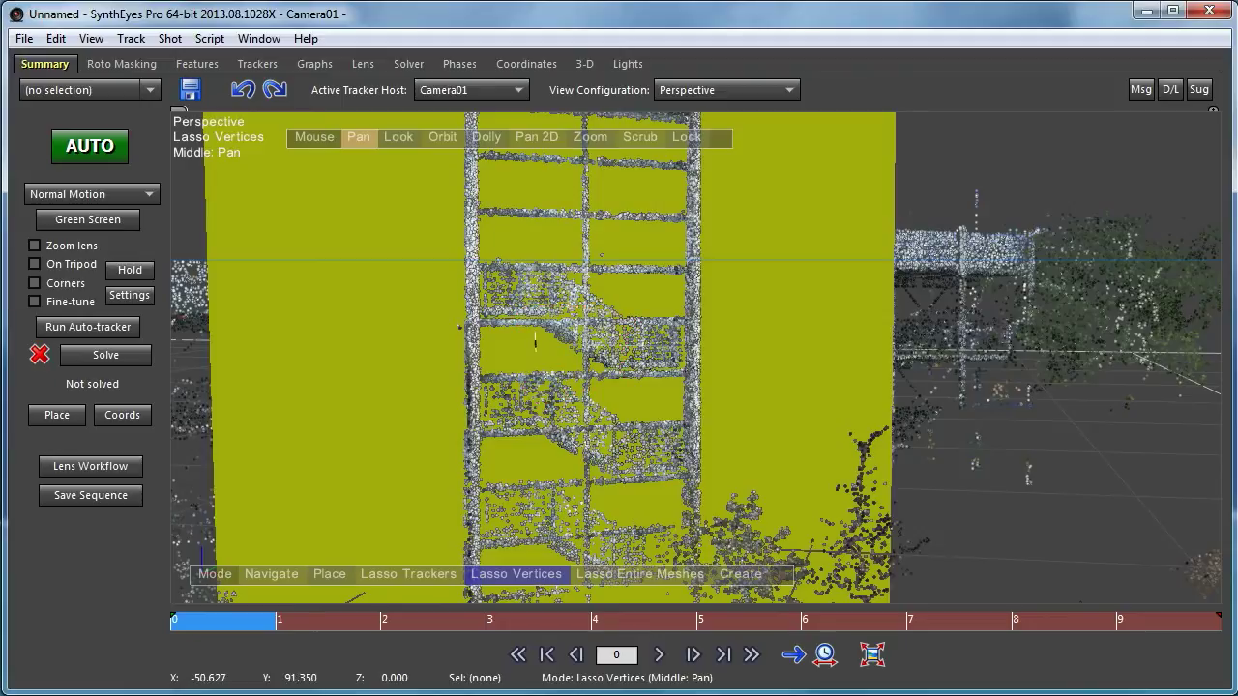
pyautogui.moveTo(535, 340)
pyautogui.mouseDown()
pyautogui.moveTo(582, 367)
pyautogui.moveTo(626, 317)
pyautogui.moveTo(562, 261)
pyautogui.moveTo(535, 340)
pyautogui.mouseUp()
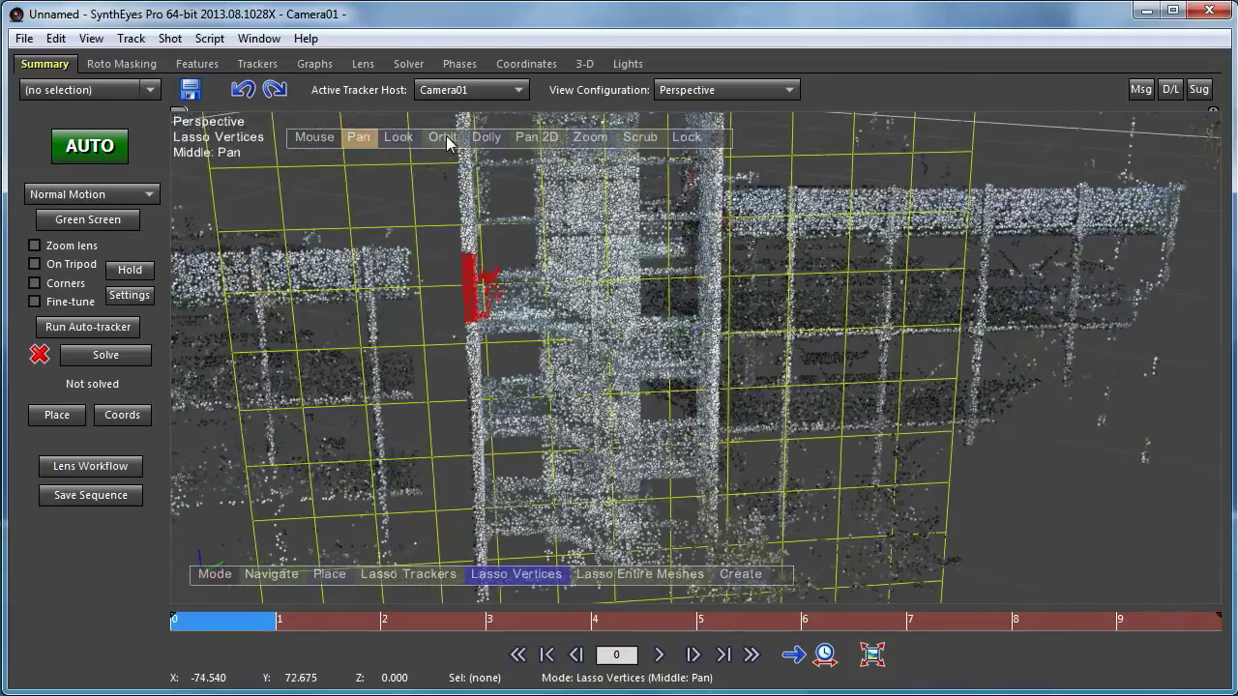
pyautogui.press('w')
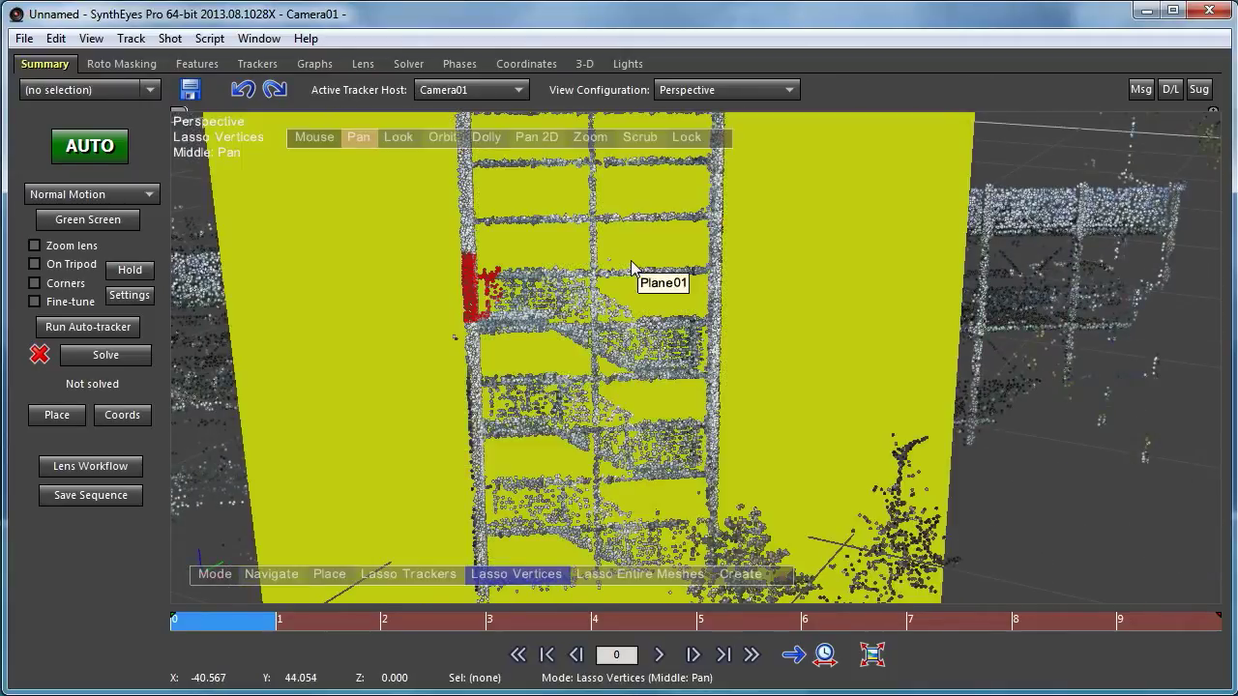